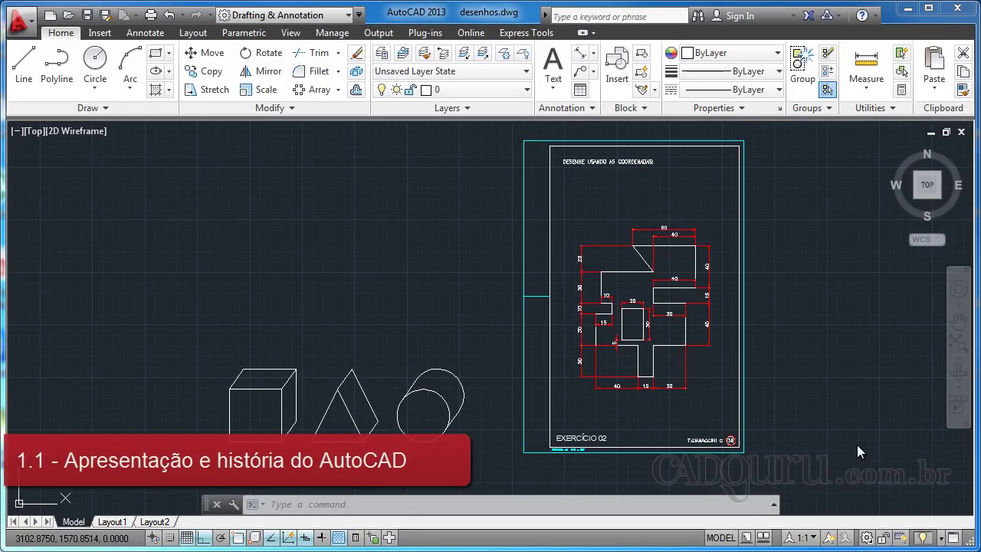
pyautogui.click(829, 411)
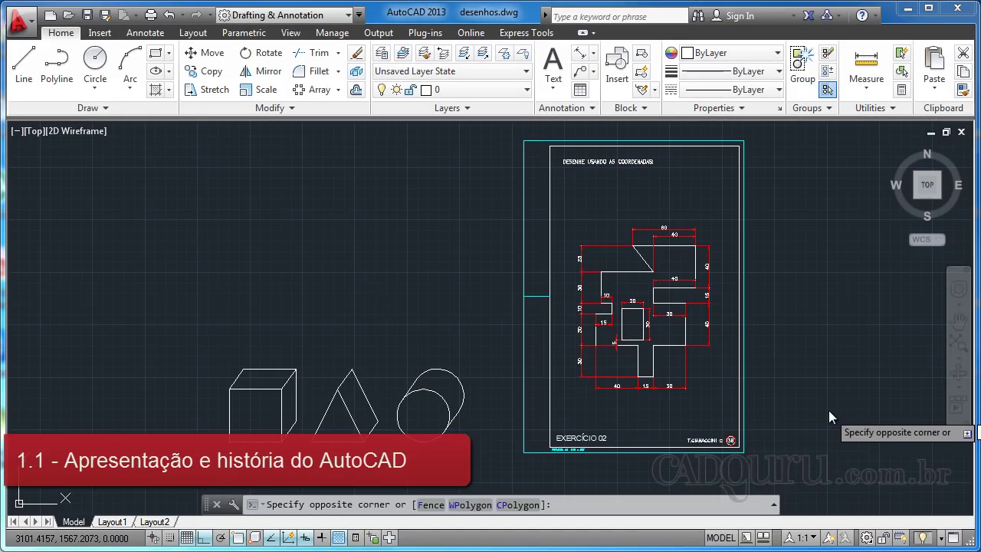
pyautogui.click(812, 373)
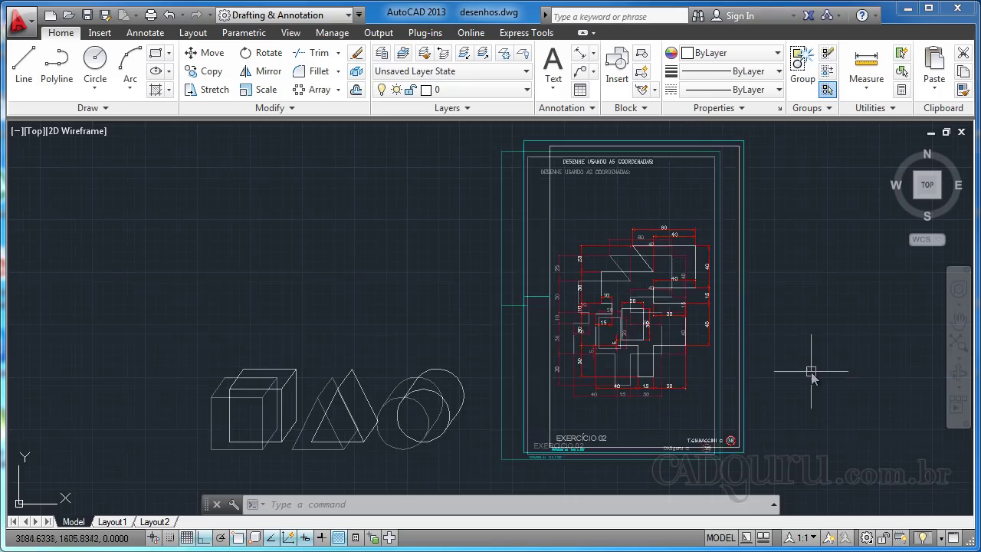
pyautogui.click(822, 410)
pyautogui.click(789, 368)
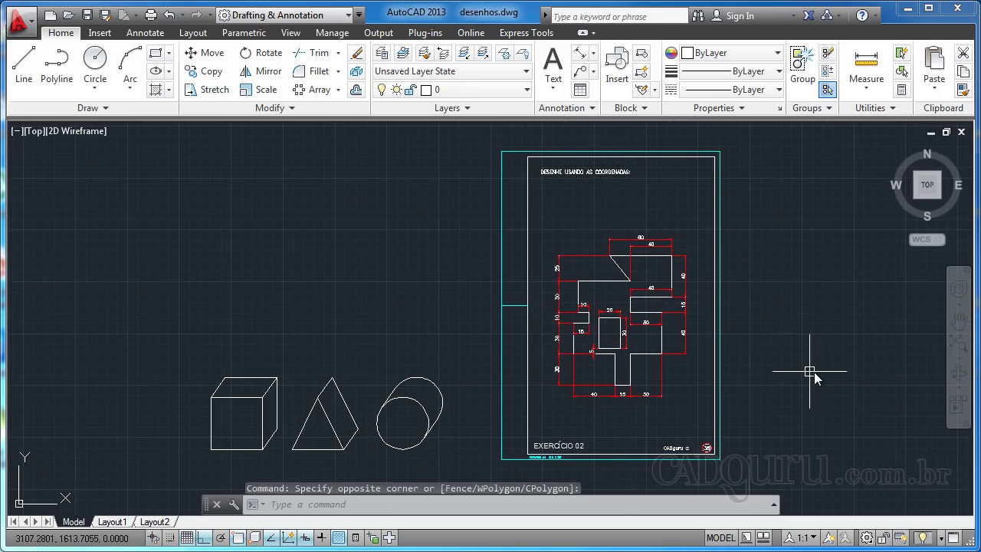
pyautogui.moveTo(813, 360); pyautogui.dragTo(804, 353, button='middle')
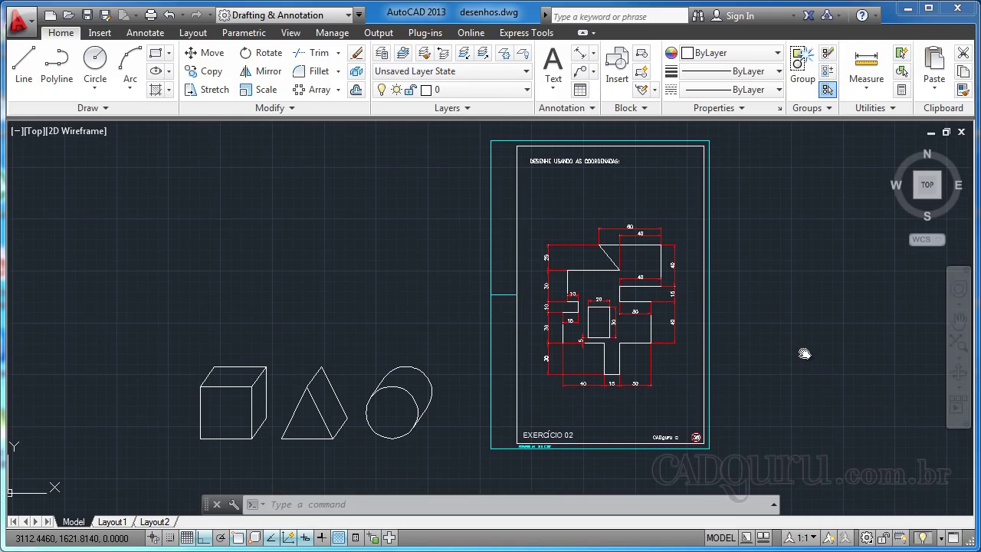
pyautogui.moveTo(805, 354); pyautogui.dragTo(787, 354, button='middle')
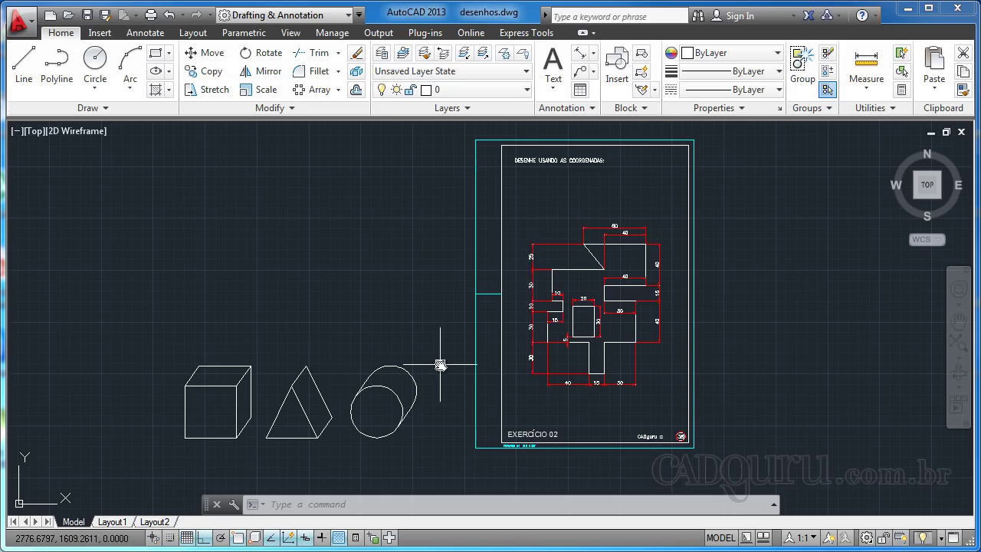
pyautogui.moveTo(459, 358); pyautogui.dragTo(472, 362, button='middle')
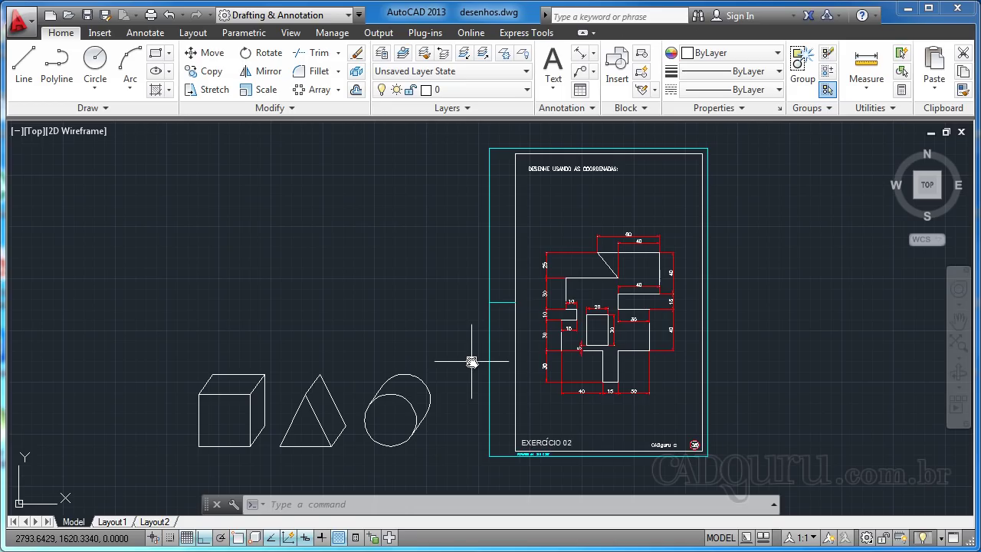
pyautogui.moveTo(533, 345); pyautogui.dragTo(521, 341, button='middle')
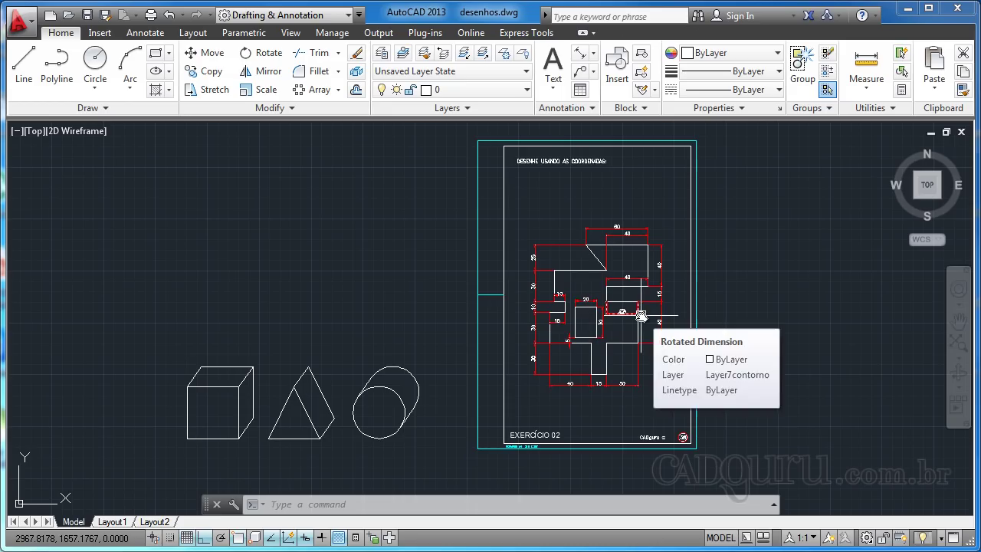
pyautogui.moveTo(548, 310); pyautogui.dragTo(568, 295, button='middle')
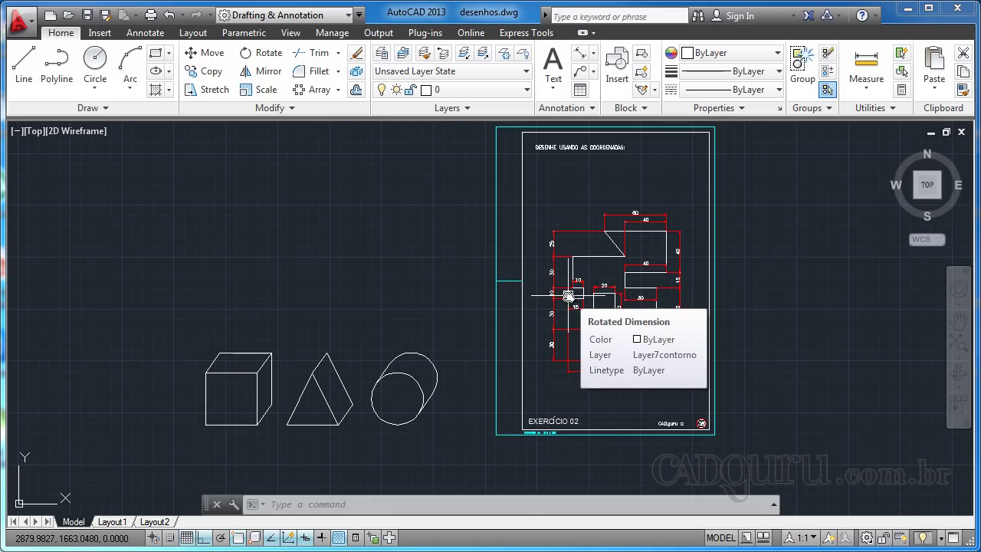
pyautogui.moveTo(696, 322); pyautogui.dragTo(704, 343, button='middle')
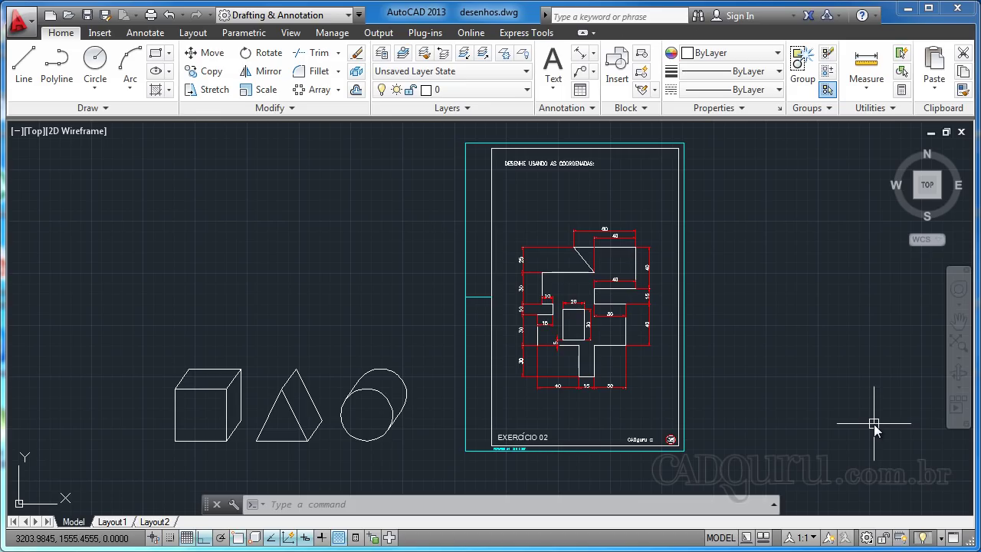
pyautogui.moveTo(764, 374)
pyautogui.mouseDown(button='middle')
pyautogui.moveTo(755, 381)
pyautogui.moveTo(761, 372)
pyautogui.mouseUp(button='middle')
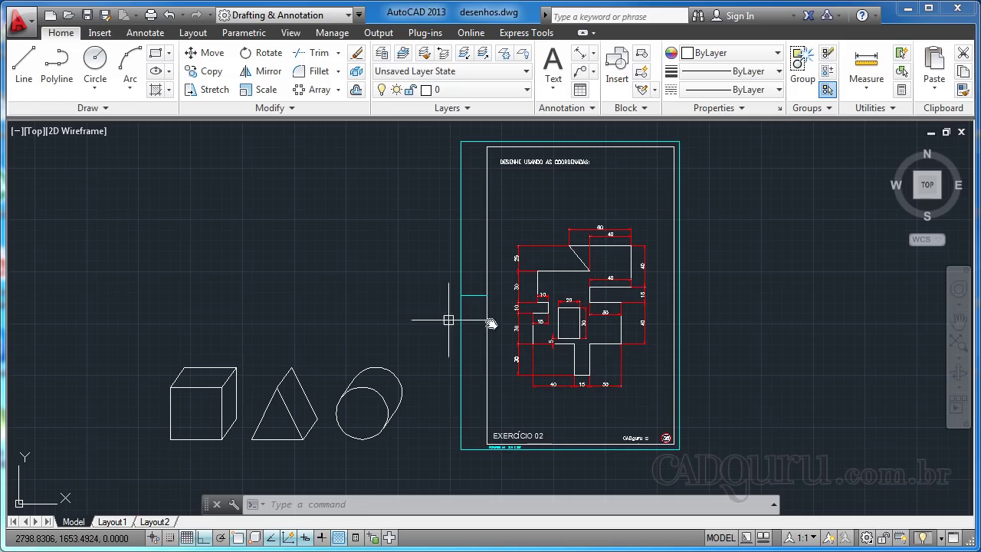
pyautogui.moveTo(506, 320); pyautogui.dragTo(504, 324, button='middle')
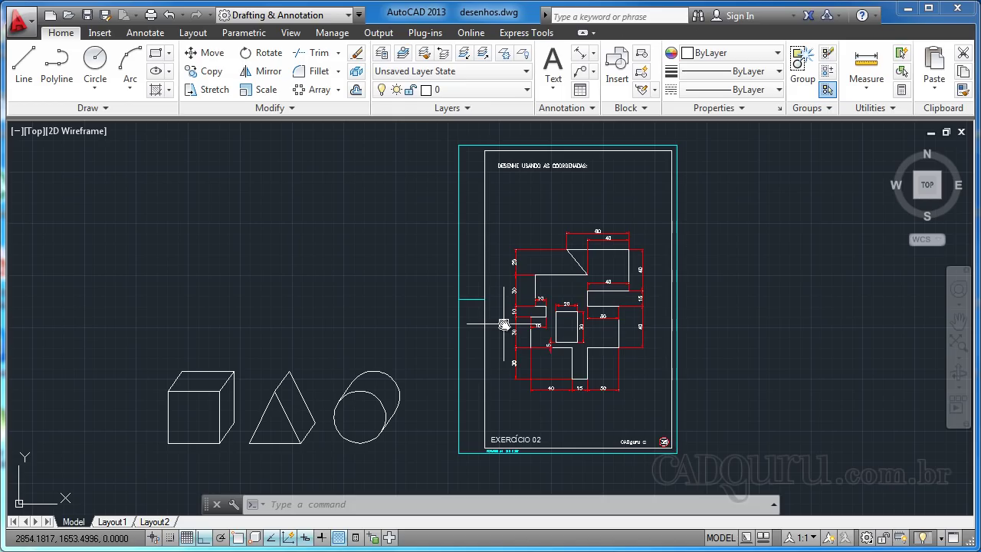
pyautogui.moveTo(585, 332); pyautogui.dragTo(615, 338, button='middle')
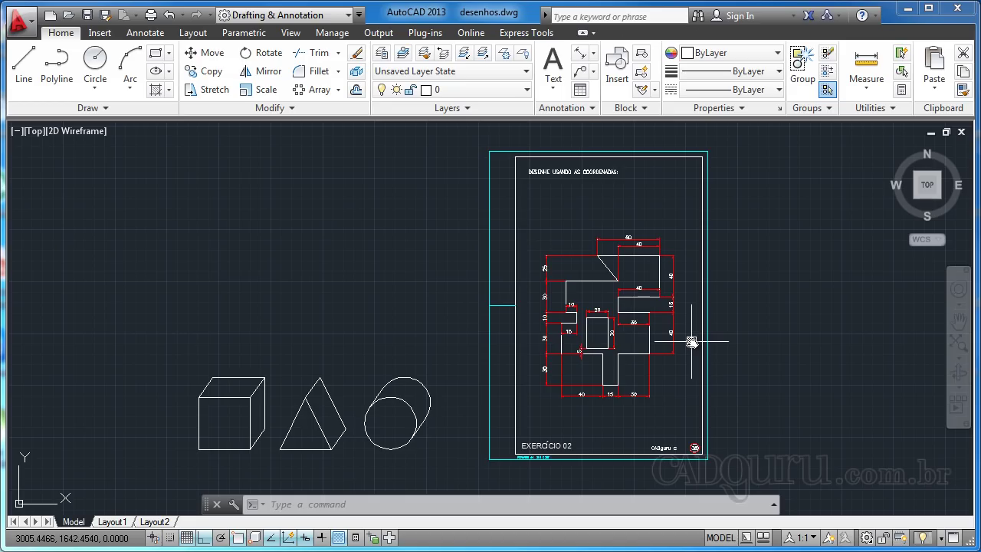
pyautogui.moveTo(657, 339); pyautogui.dragTo(652, 343, button='middle')
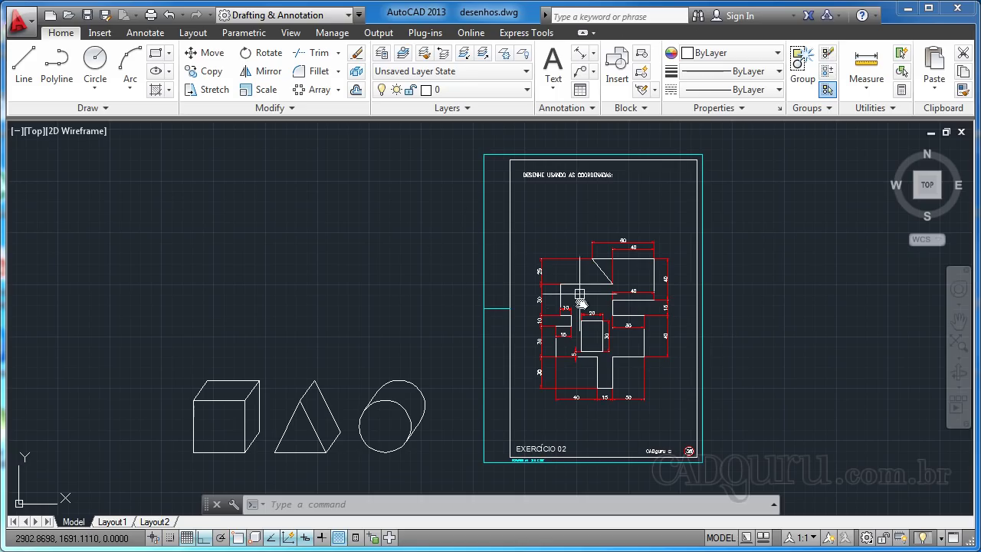
pyautogui.moveTo(603, 327); pyautogui.dragTo(619, 321, button='middle')
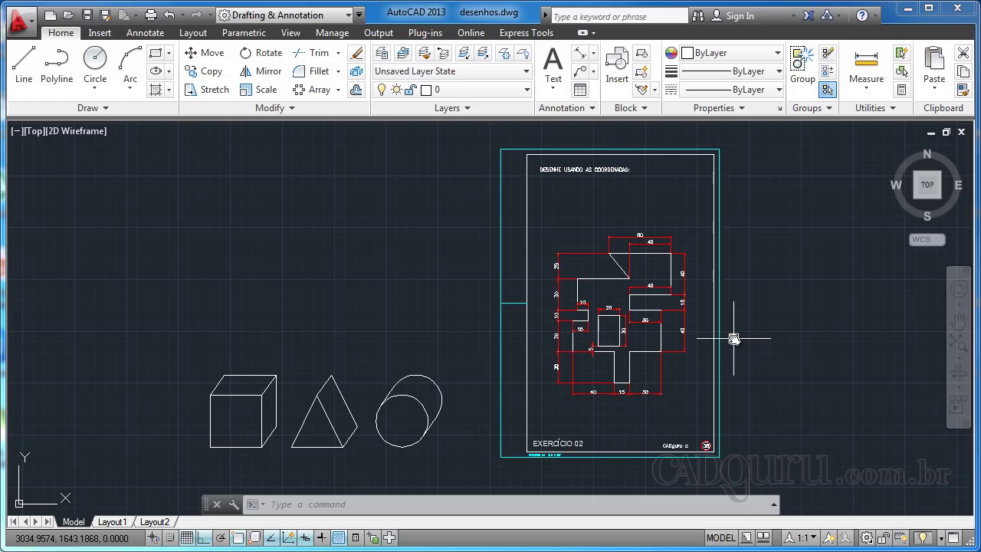
pyautogui.moveTo(656, 333); pyautogui.dragTo(661, 331, button='middle')
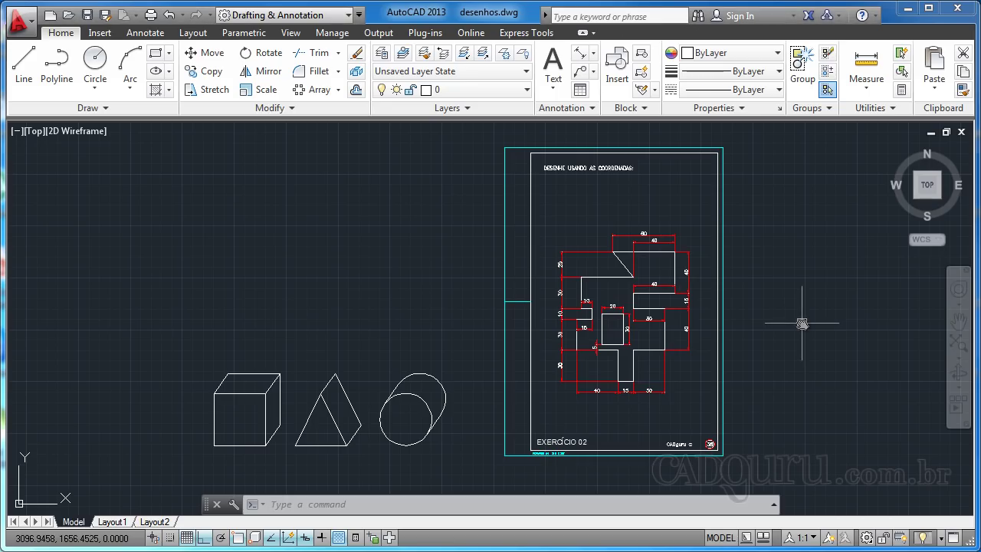
pyautogui.moveTo(483, 315); pyautogui.dragTo(488, 316, button='middle')
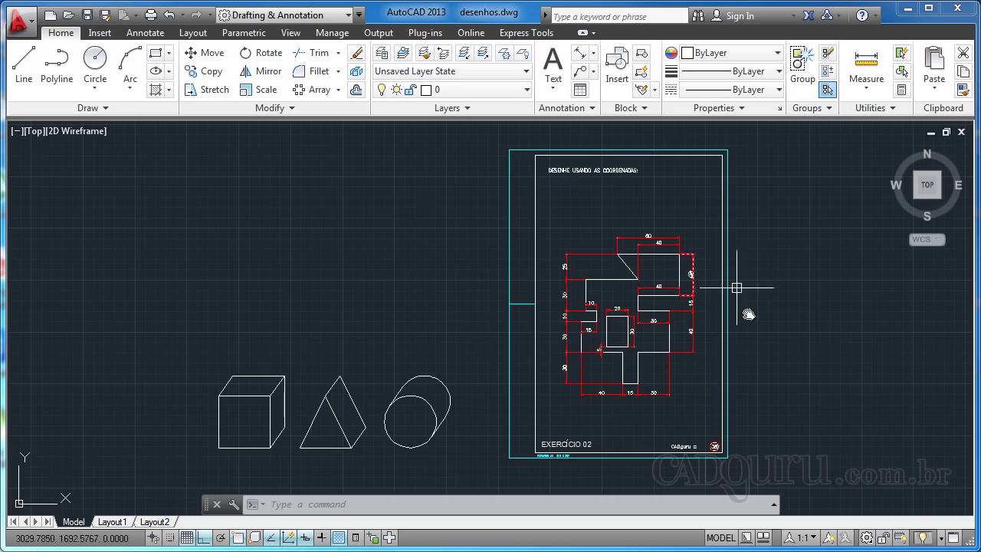
pyautogui.moveTo(769, 318)
pyautogui.mouseDown(button='middle')
pyautogui.moveTo(755, 305)
pyautogui.moveTo(770, 308)
pyautogui.mouseUp(button='middle')
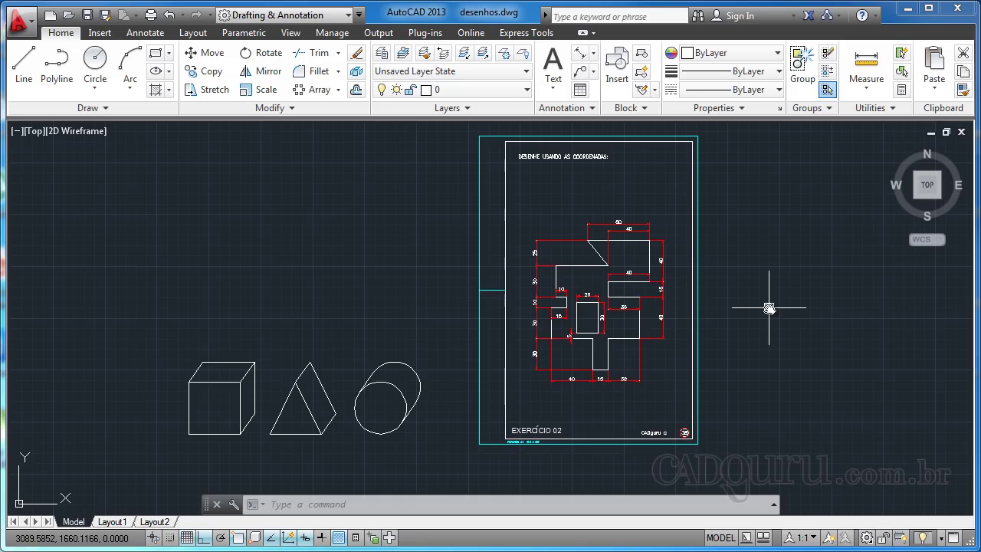
pyautogui.moveTo(708, 317); pyautogui.dragTo(679, 319, button='middle')
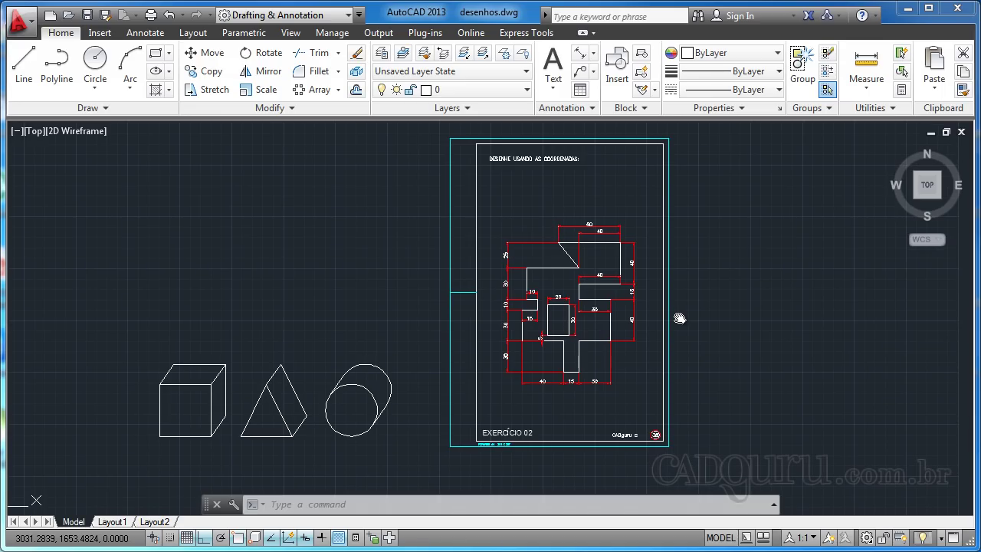
pyautogui.moveTo(679, 318); pyautogui.dragTo(678, 309, button='middle')
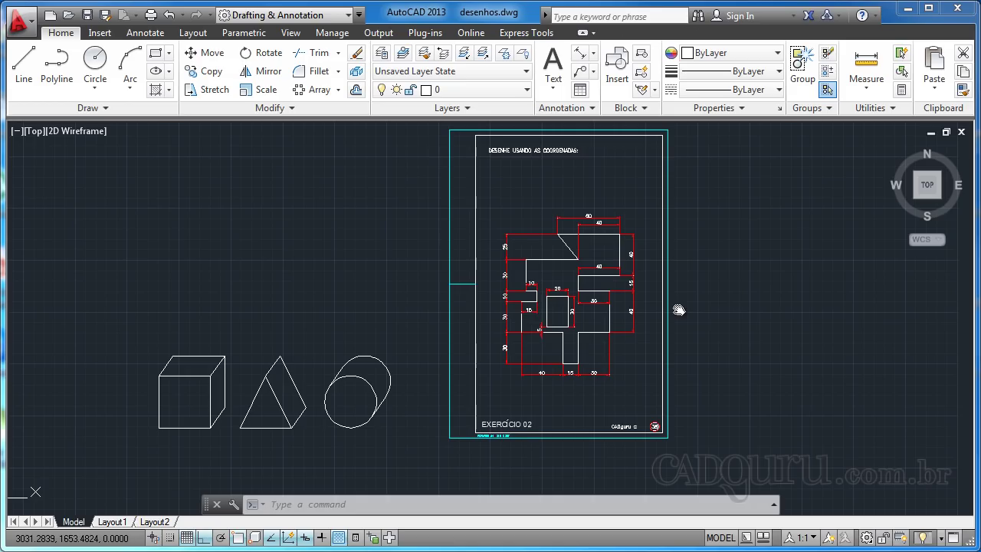
pyautogui.moveTo(679, 310); pyautogui.dragTo(716, 300, button='middle')
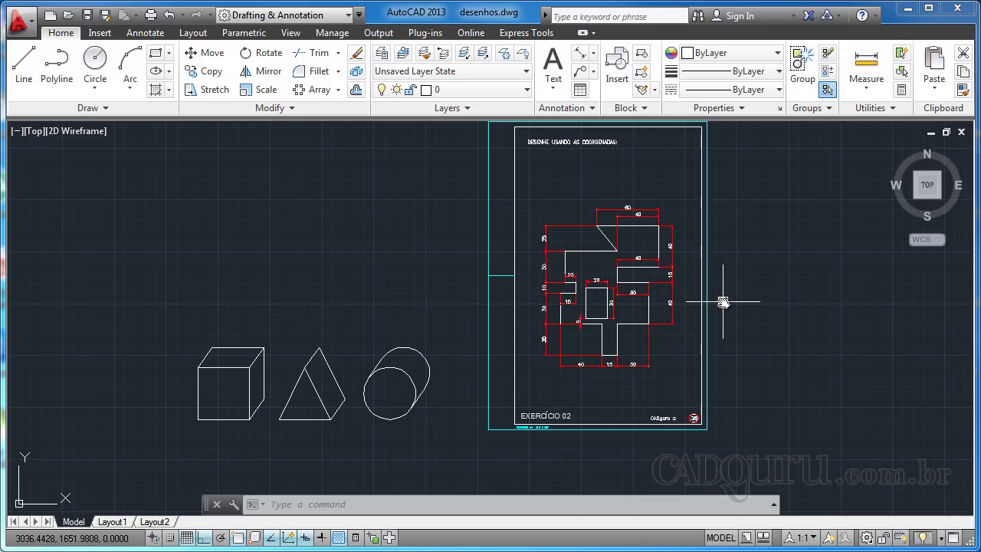
pyautogui.moveTo(739, 283)
pyautogui.mouseDown(button='middle')
pyautogui.moveTo(728, 298)
pyautogui.moveTo(739, 296)
pyautogui.mouseUp(button='middle')
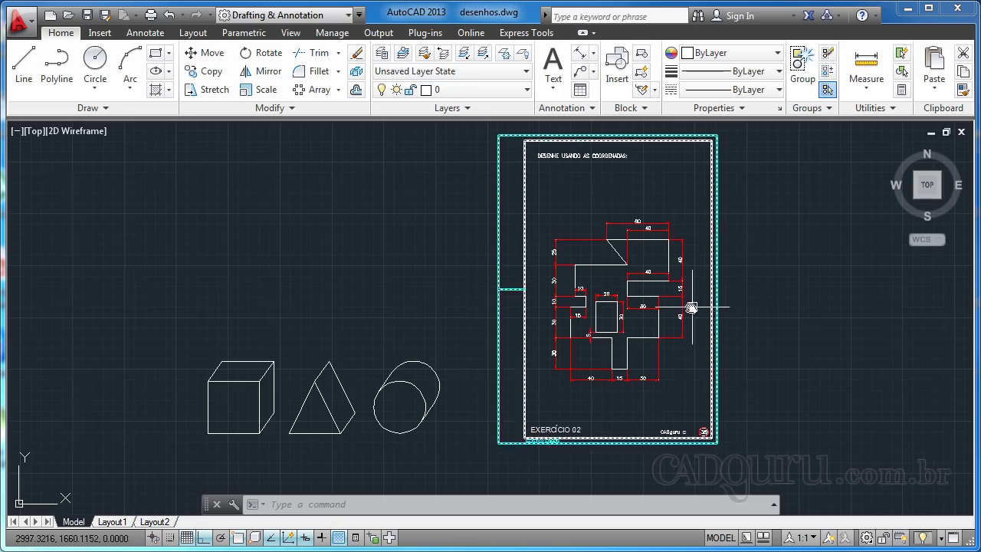
pyautogui.moveTo(678, 328)
pyautogui.mouseDown(button='middle')
pyautogui.moveTo(700, 342)
pyautogui.moveTo(652, 332)
pyautogui.mouseUp(button='middle')
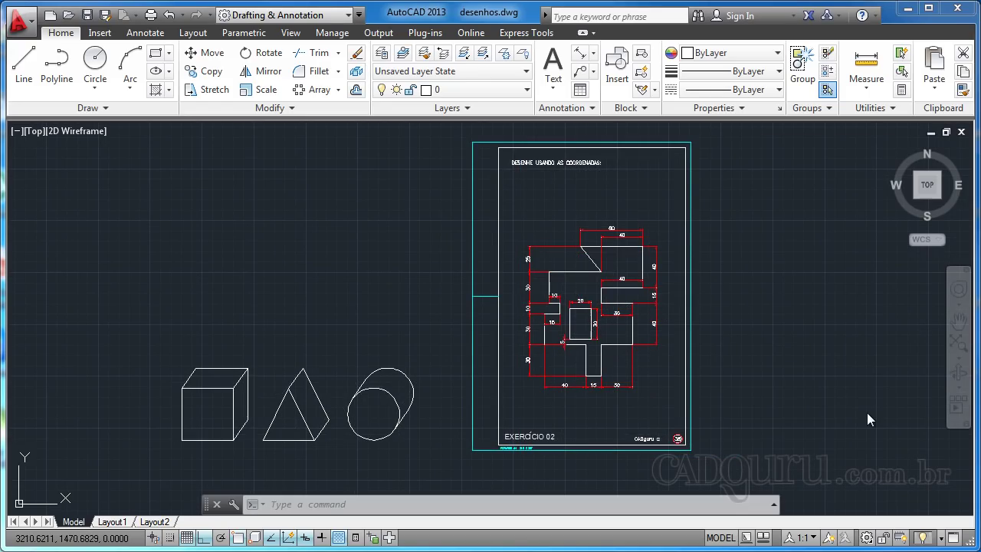